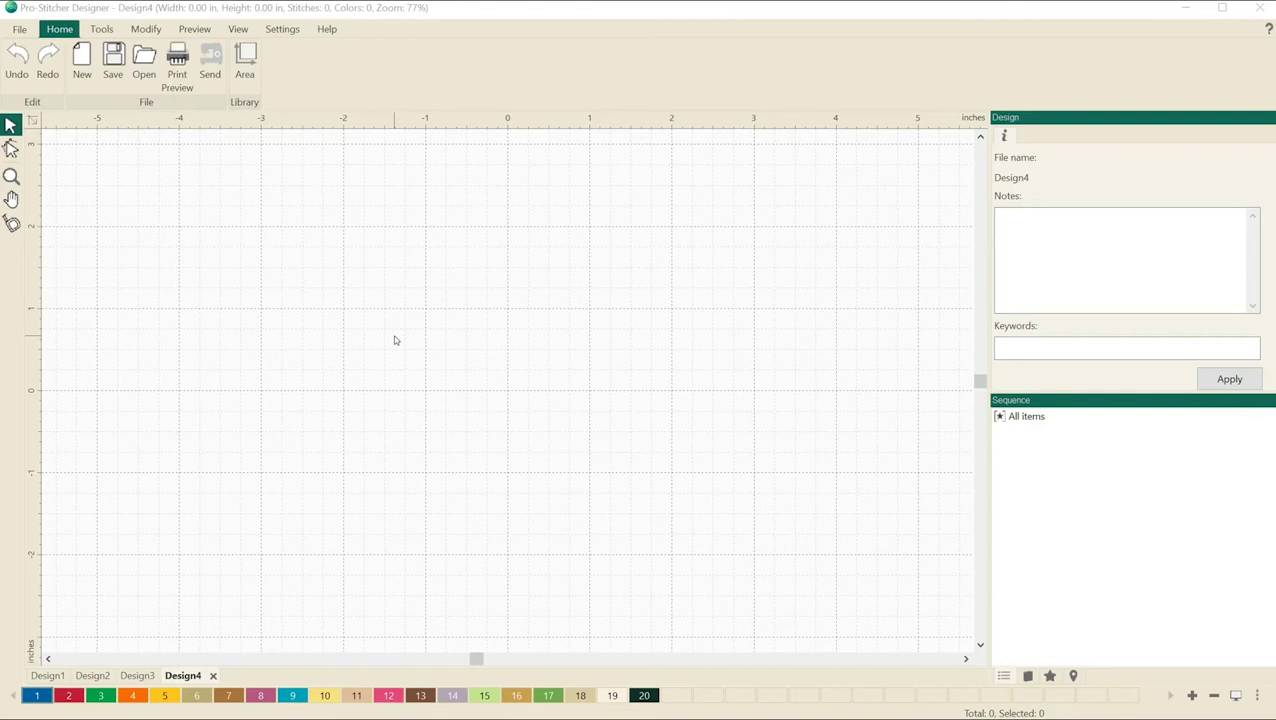
Enable 'On screen text typing' on the View tab of the General Options
left_click(285, 29)
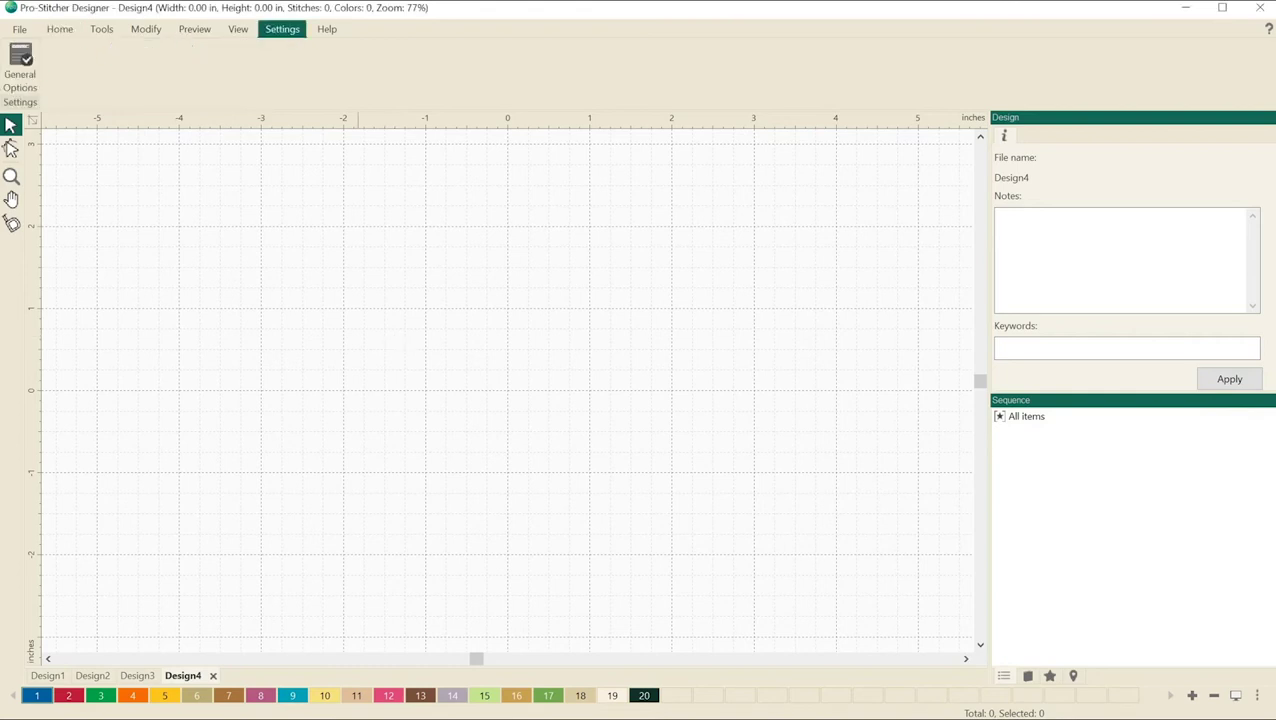
left_click(24, 60)
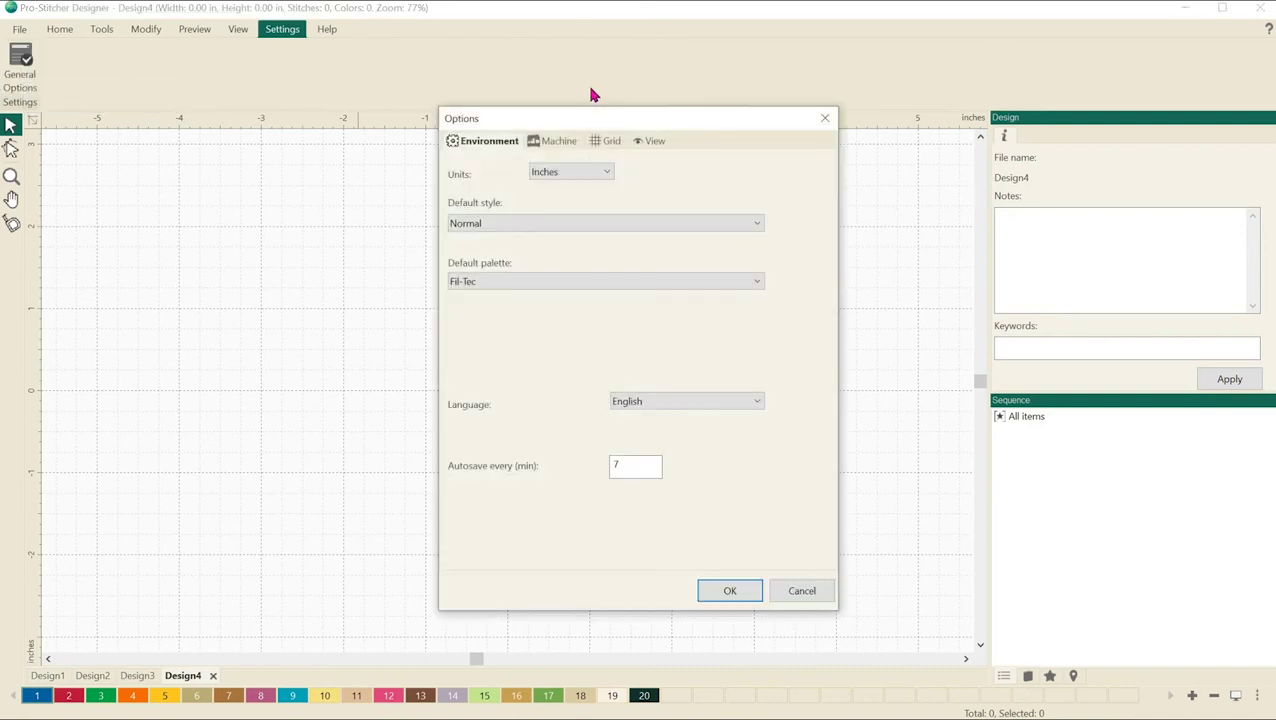
left_click(656, 141)
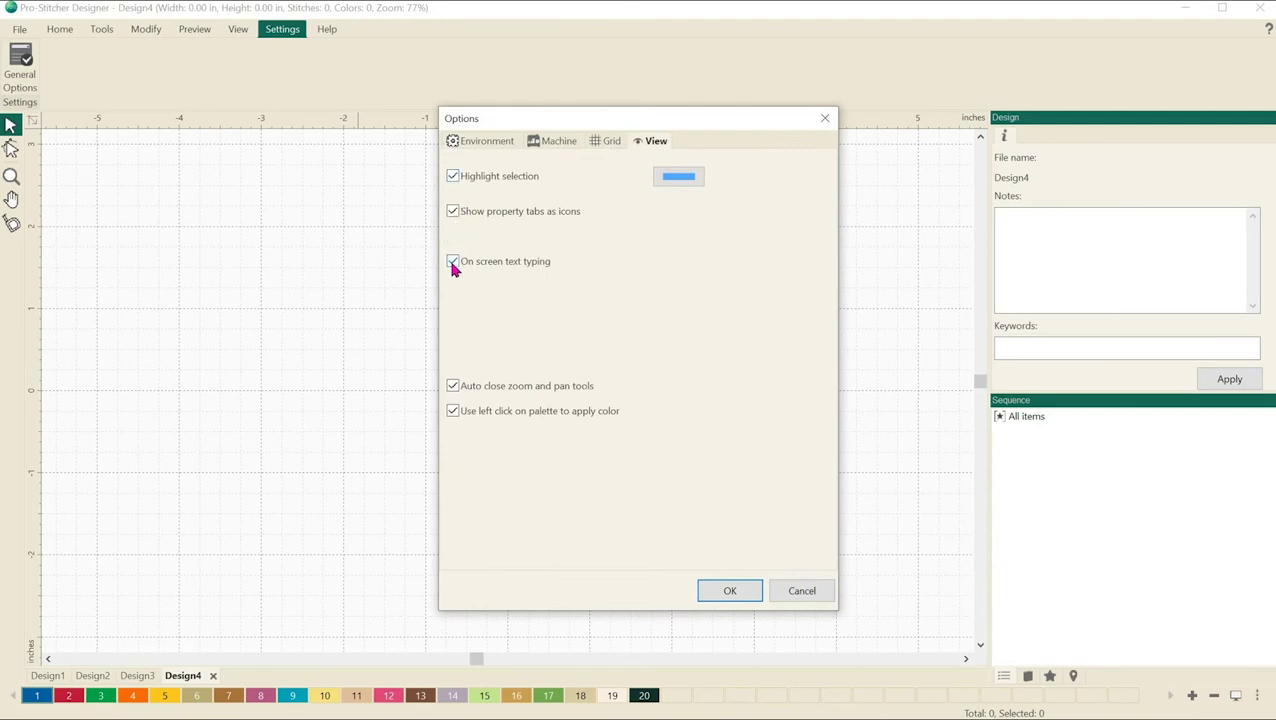
left_click(744, 595)
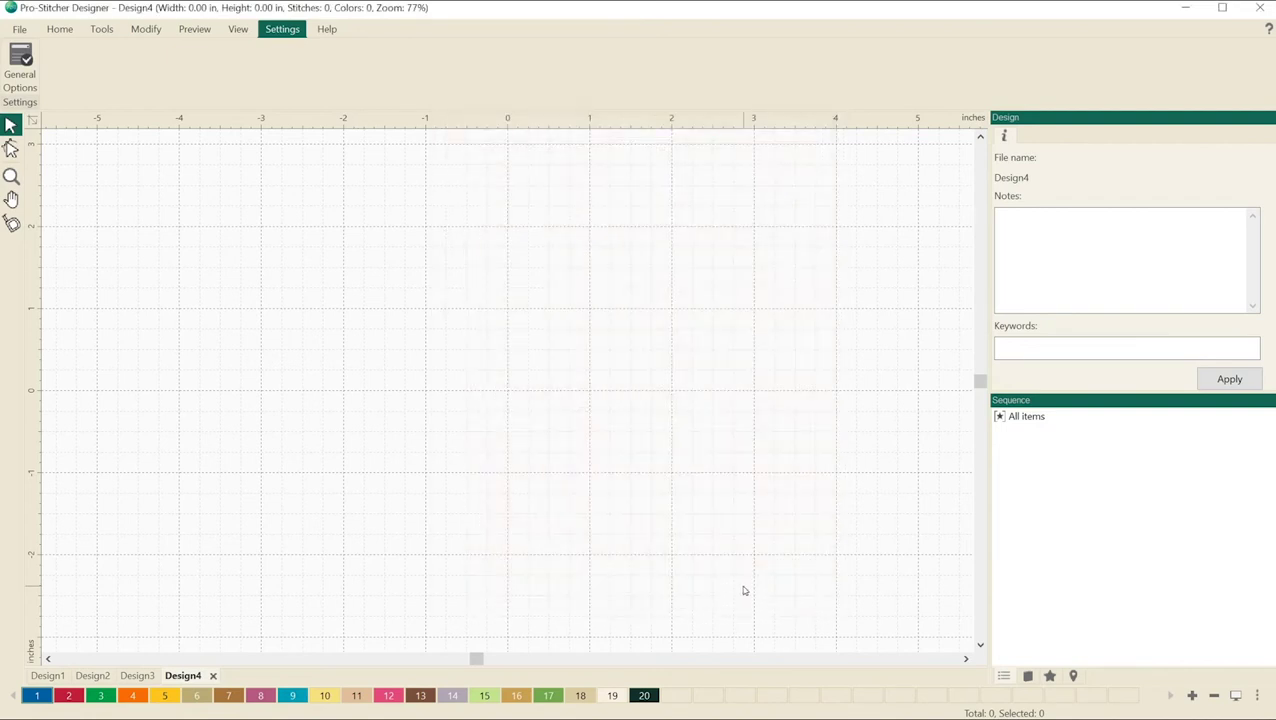
Type the word 'family' on screen above the canvas centre, removing the stray extra letter
left_click(104, 31)
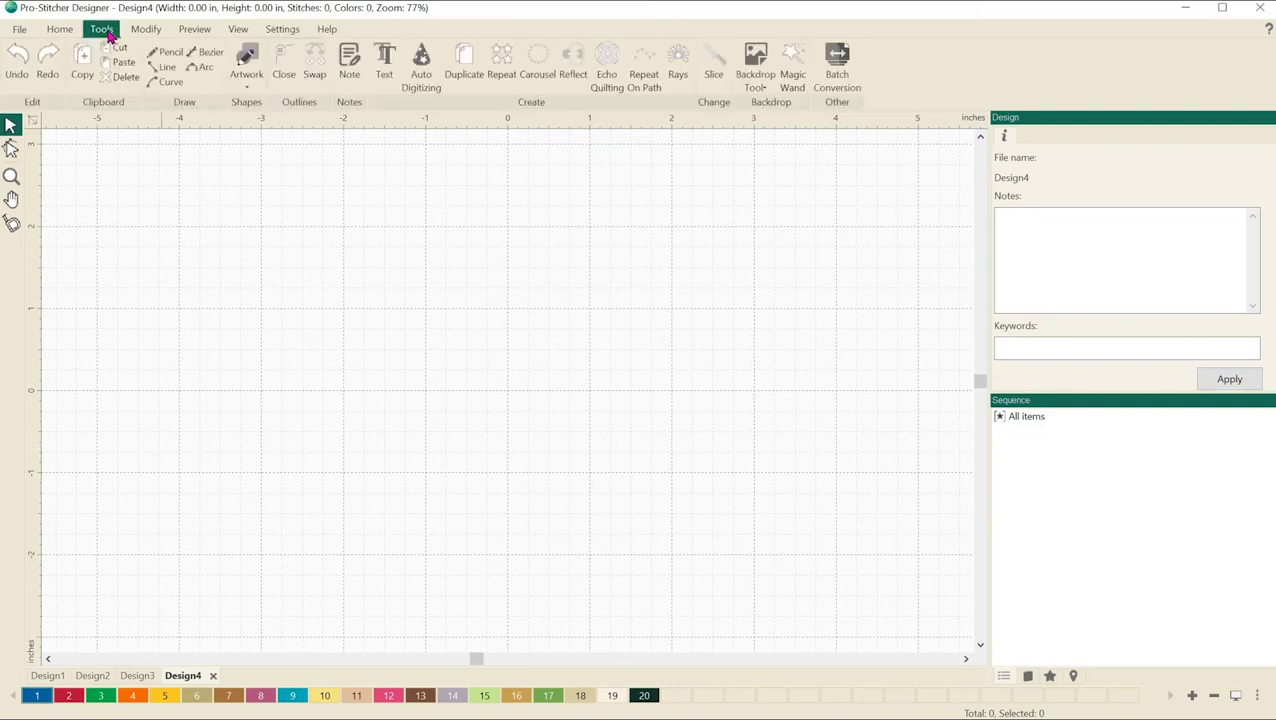
left_click(386, 71)
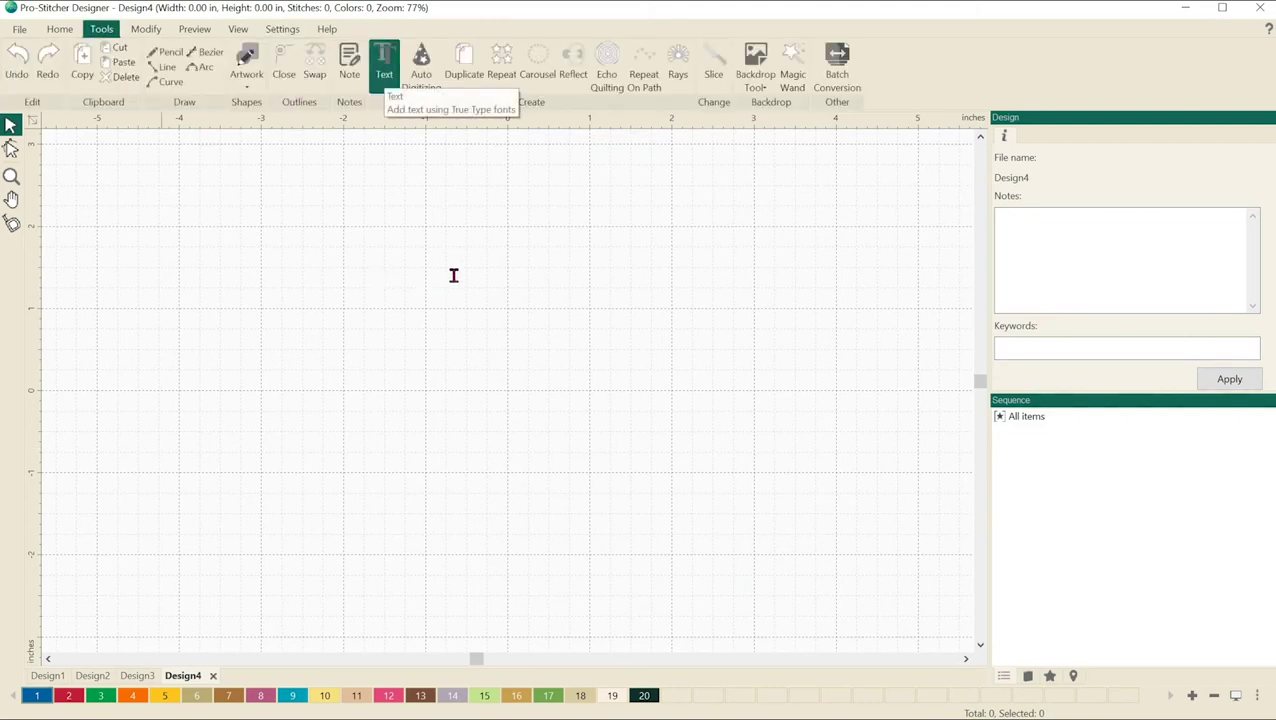
left_click(465, 361)
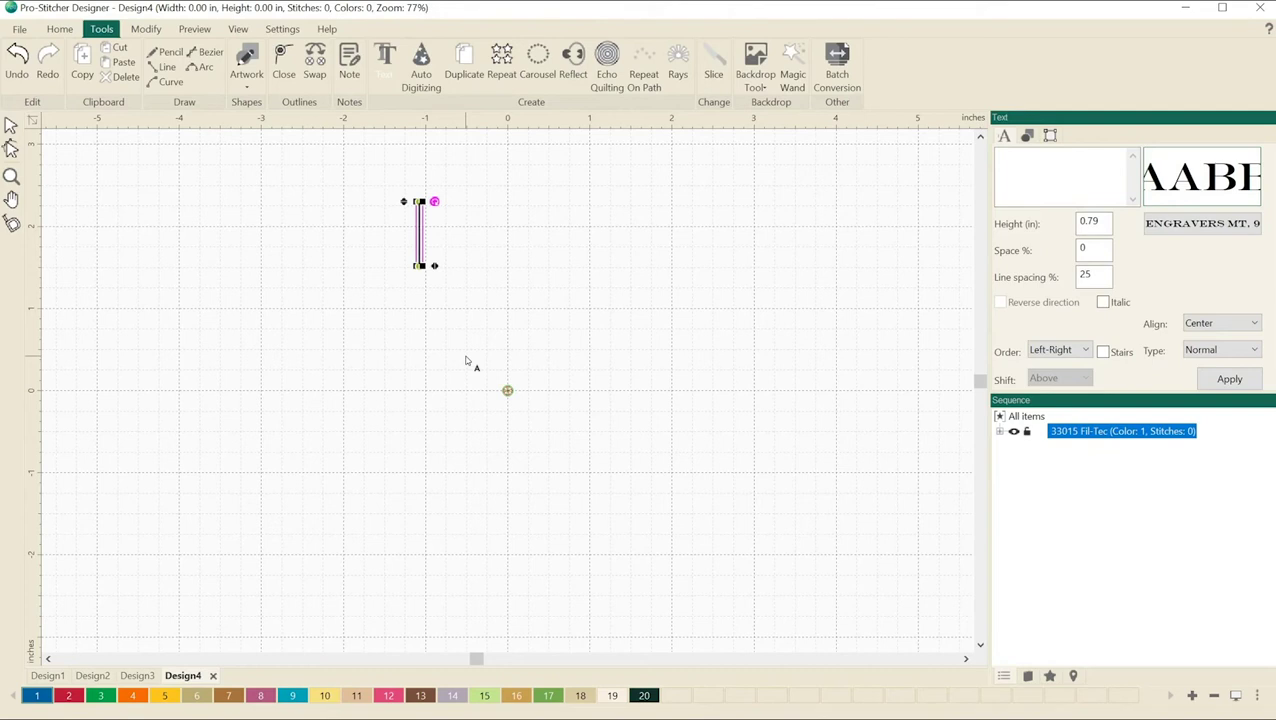
type("fami")
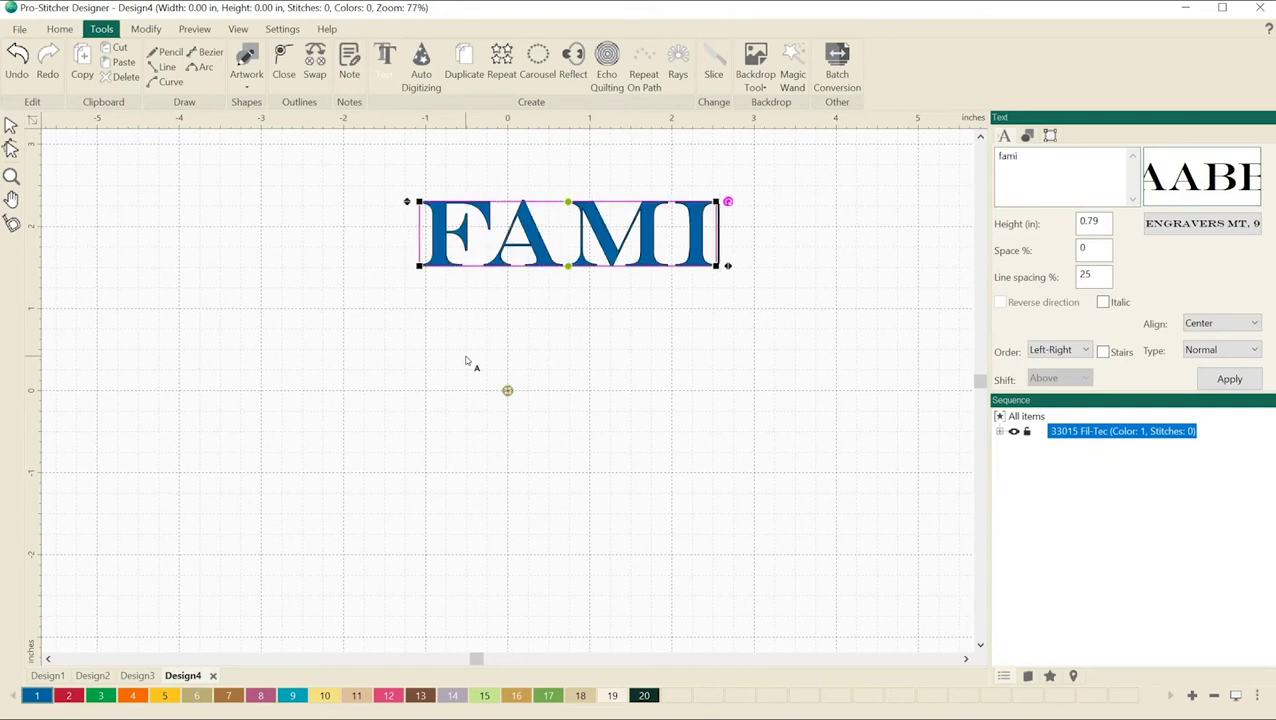
type("ly")
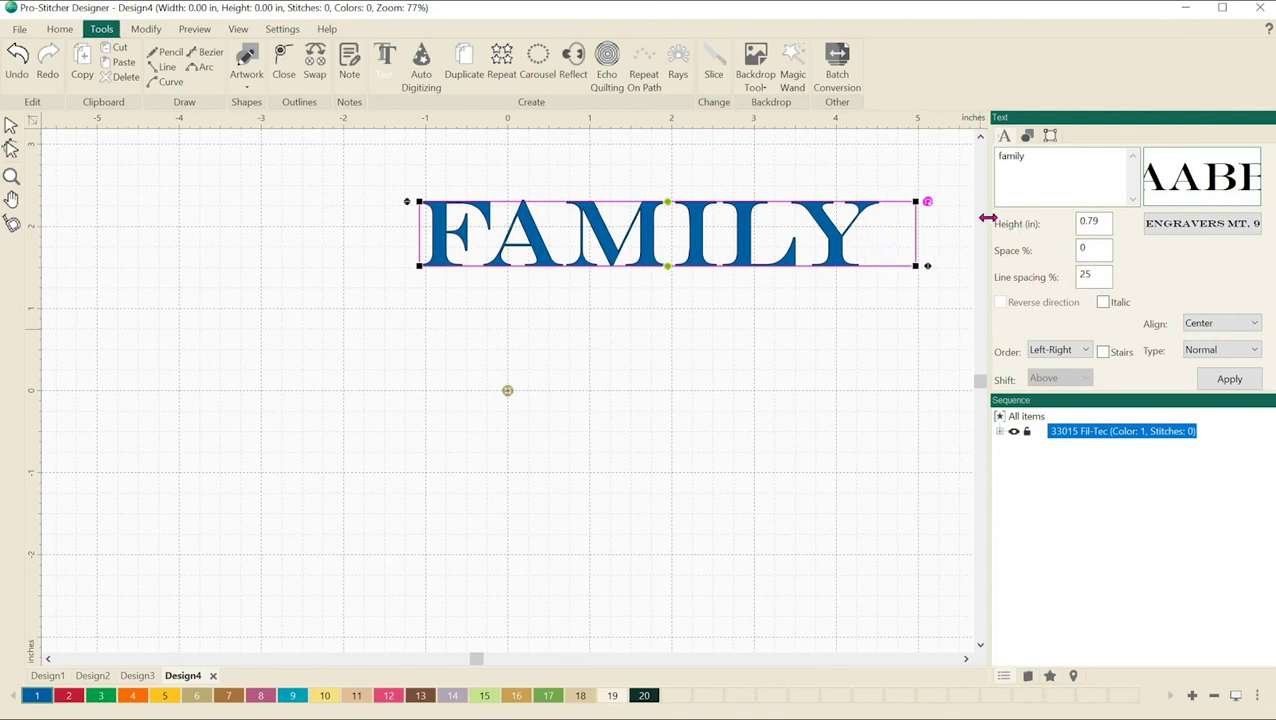
key("BackSpace")
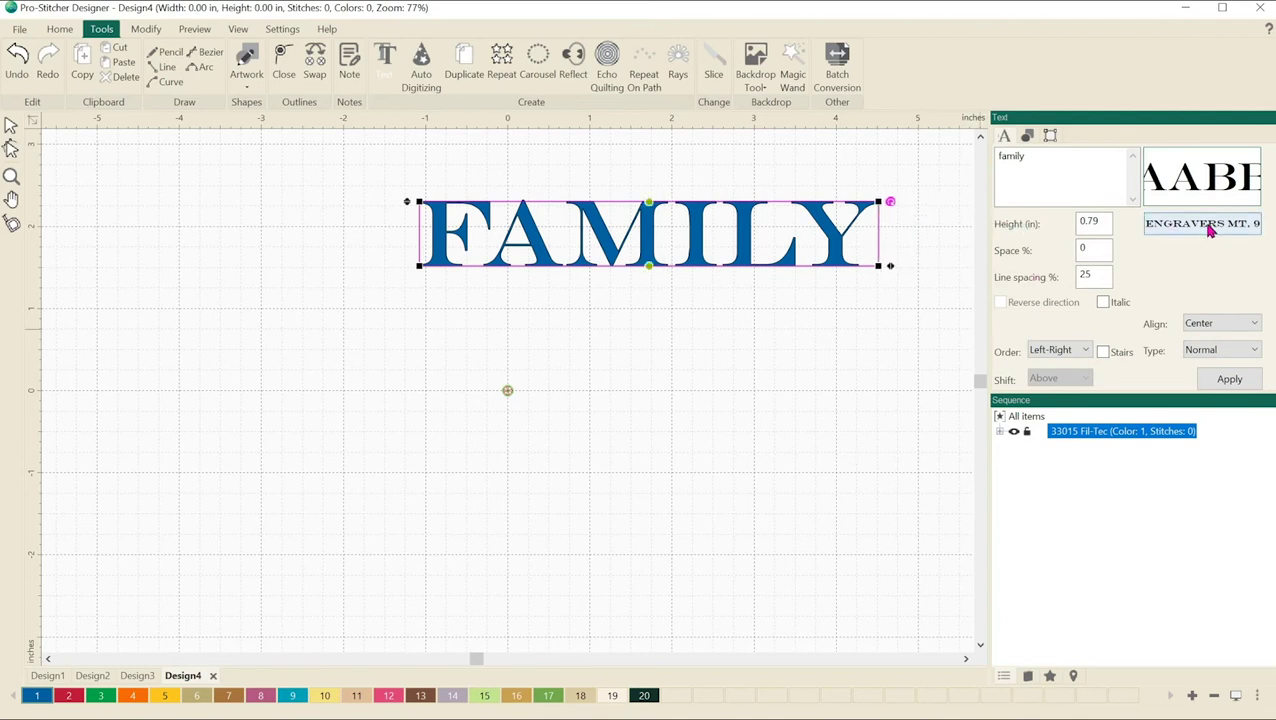
Switch the 'family' text from Engravers MT to the Cooper Black font
left_click(1210, 226)
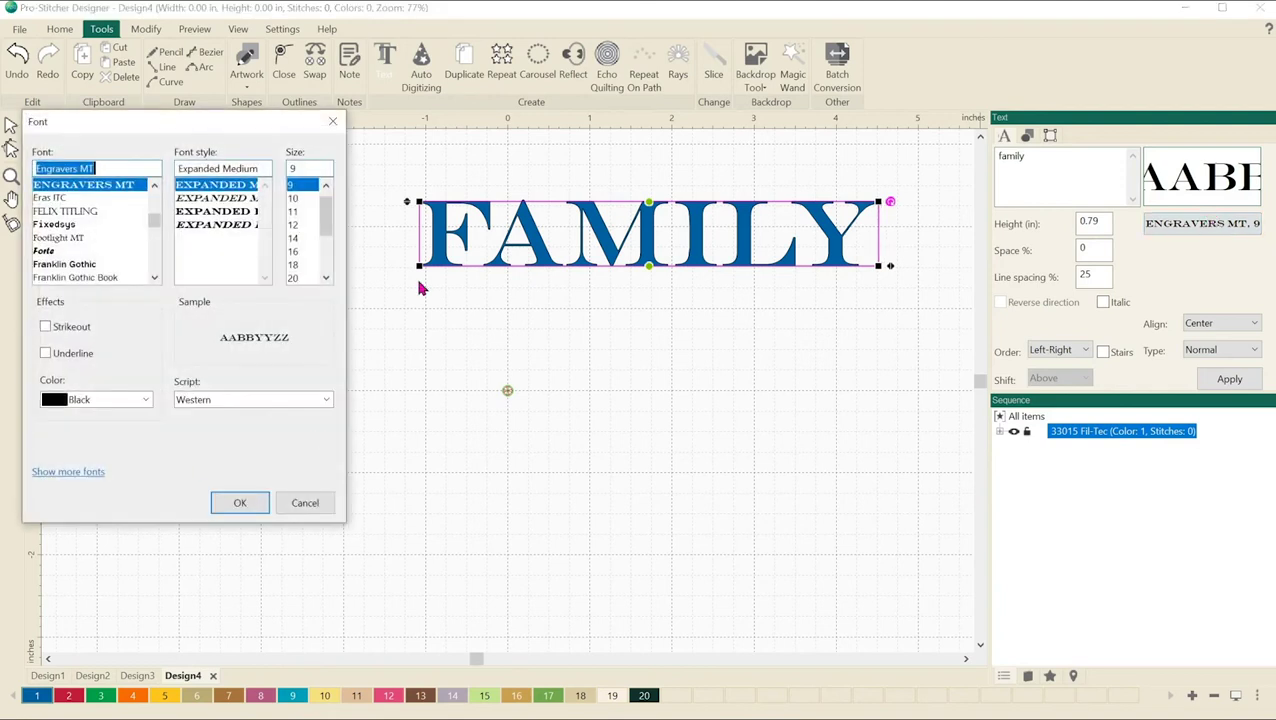
scroll(108, 220, "up", 1)
scroll(108, 225, "up", 2)
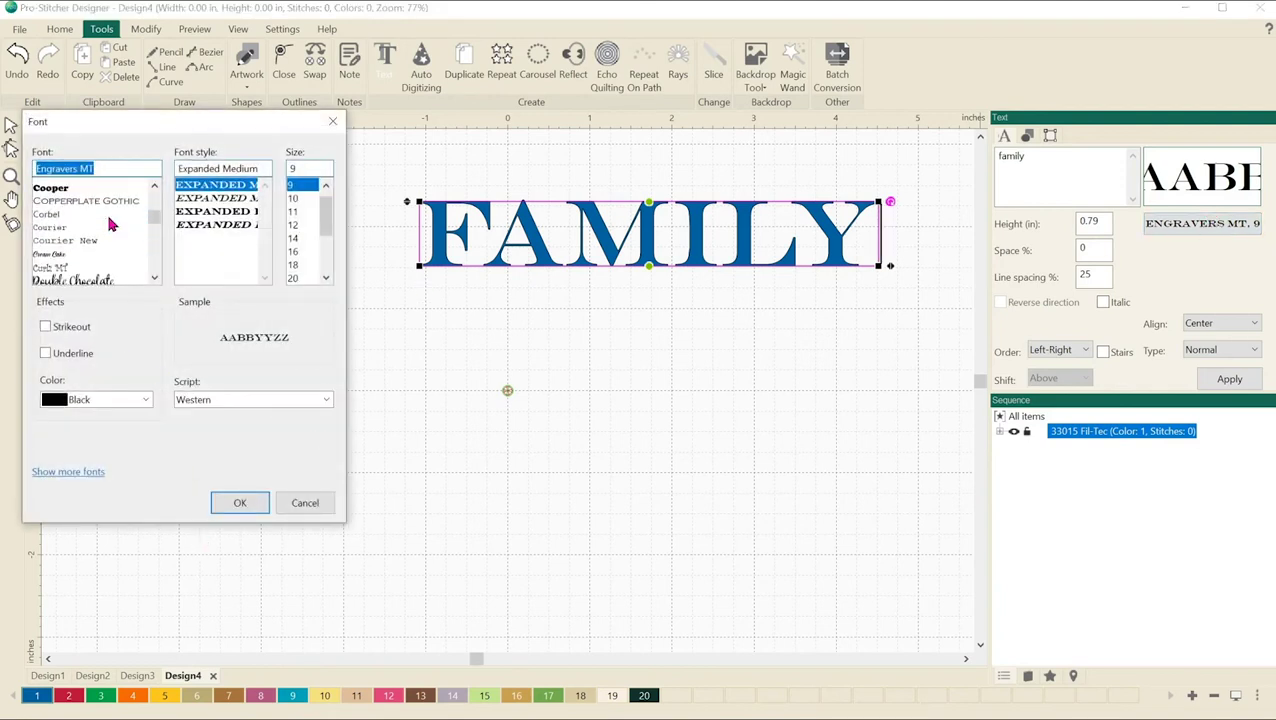
scroll(104, 235, "up", 2)
scroll(100, 245, "up", 2)
scroll(98, 248, "down", 3)
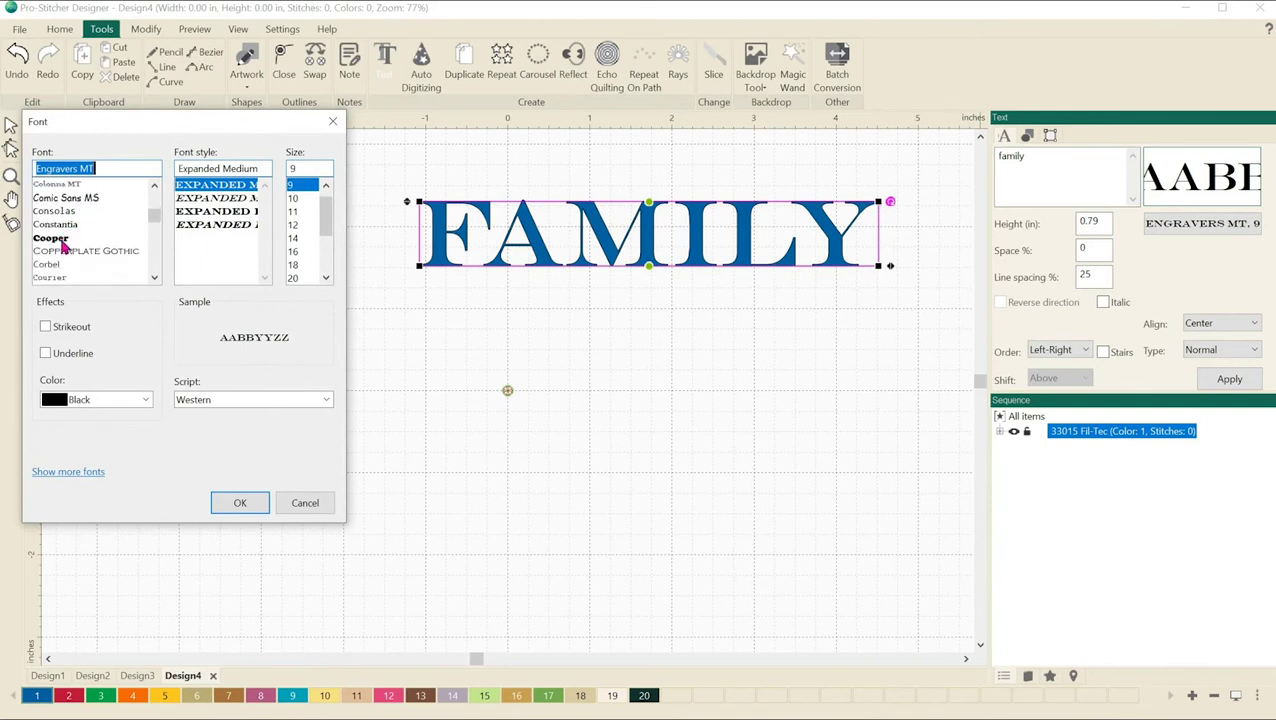
left_click(66, 239)
left_click(253, 505)
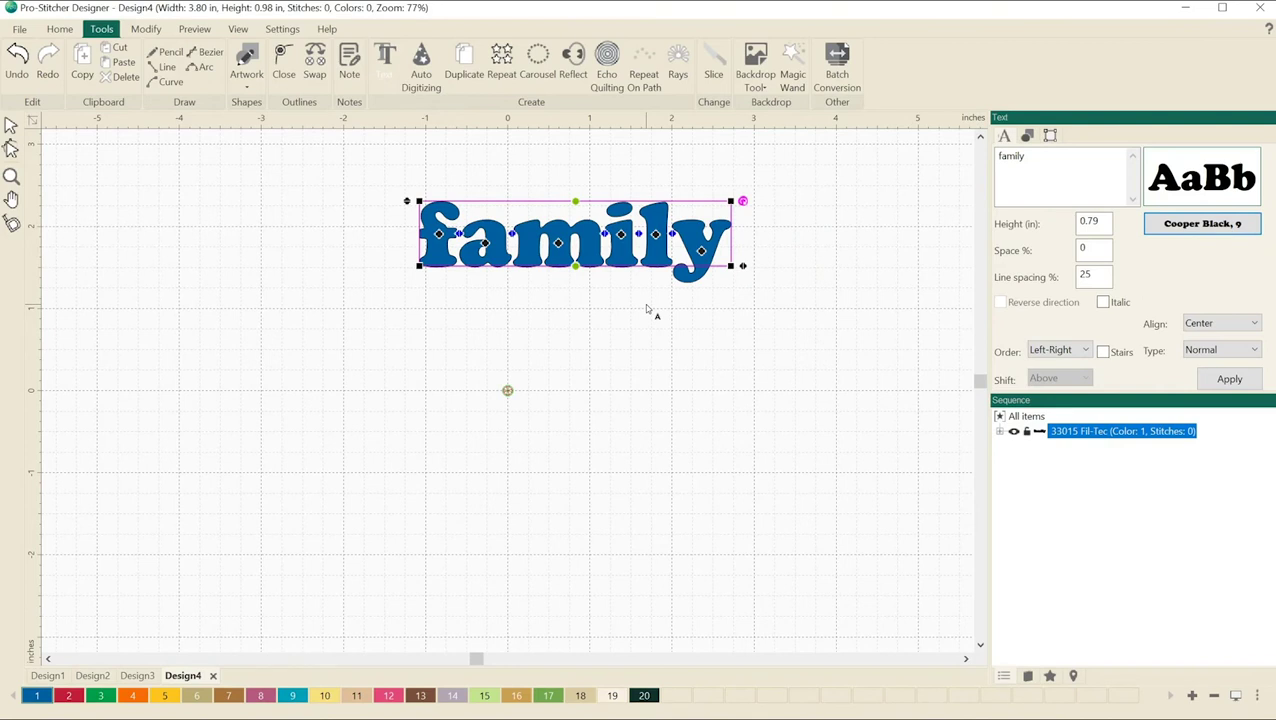
Zoom in and slide the f, m, i, l and y left to overlap their neighbours
left_click(1075, 678)
mouse_move(1150, 518)
left_mouse_down()
mouse_move(1153, 507)
mouse_move(1157, 520)
left_mouse_up()
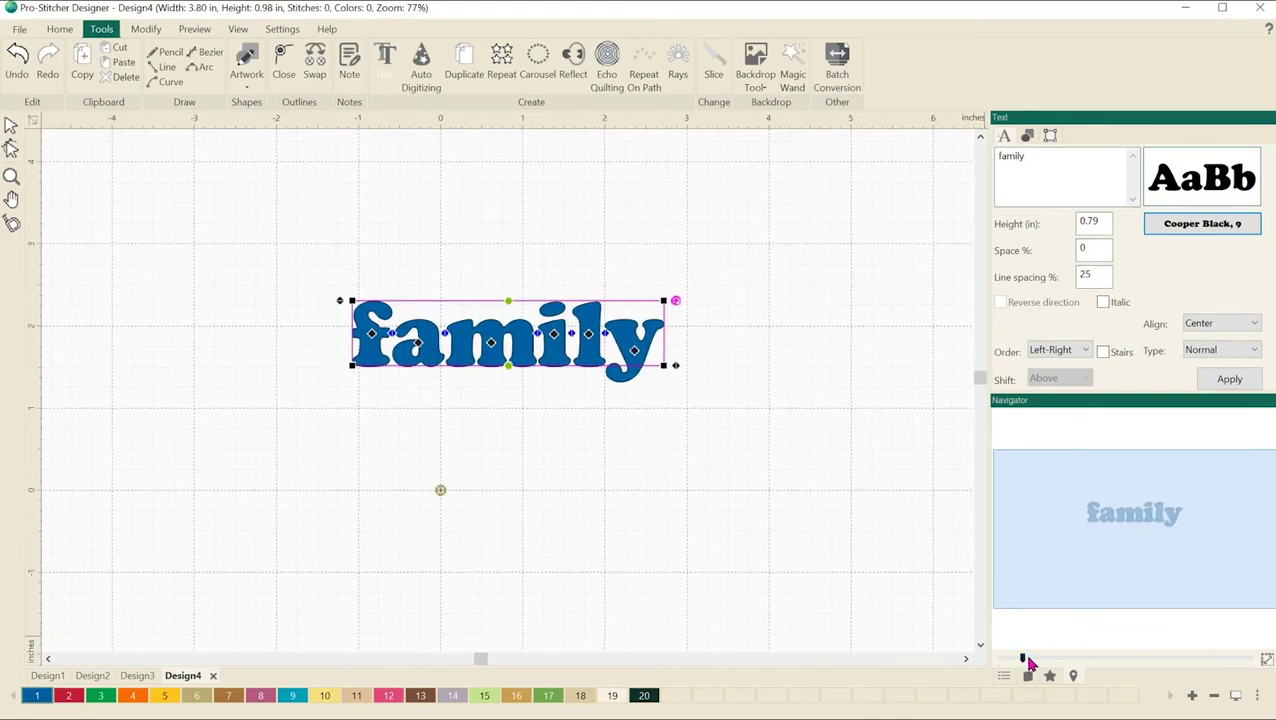
left_click_drag(1030, 662, 1056, 648)
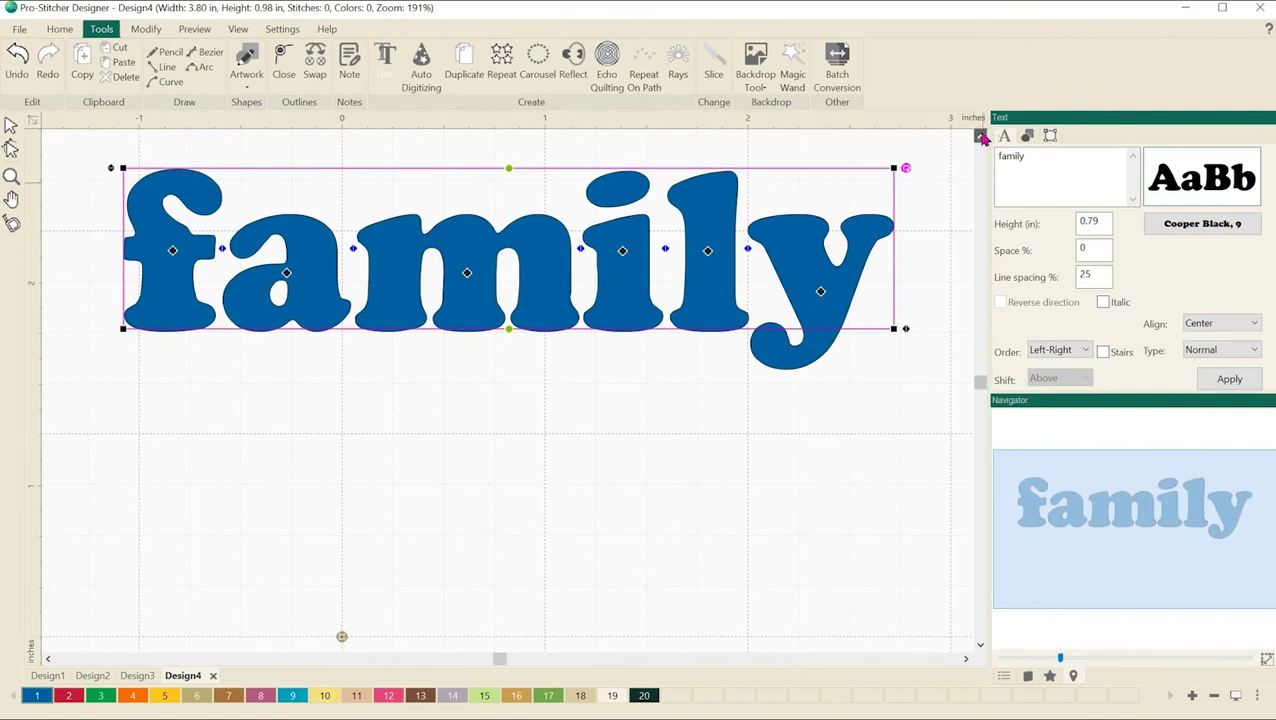
left_click(981, 136)
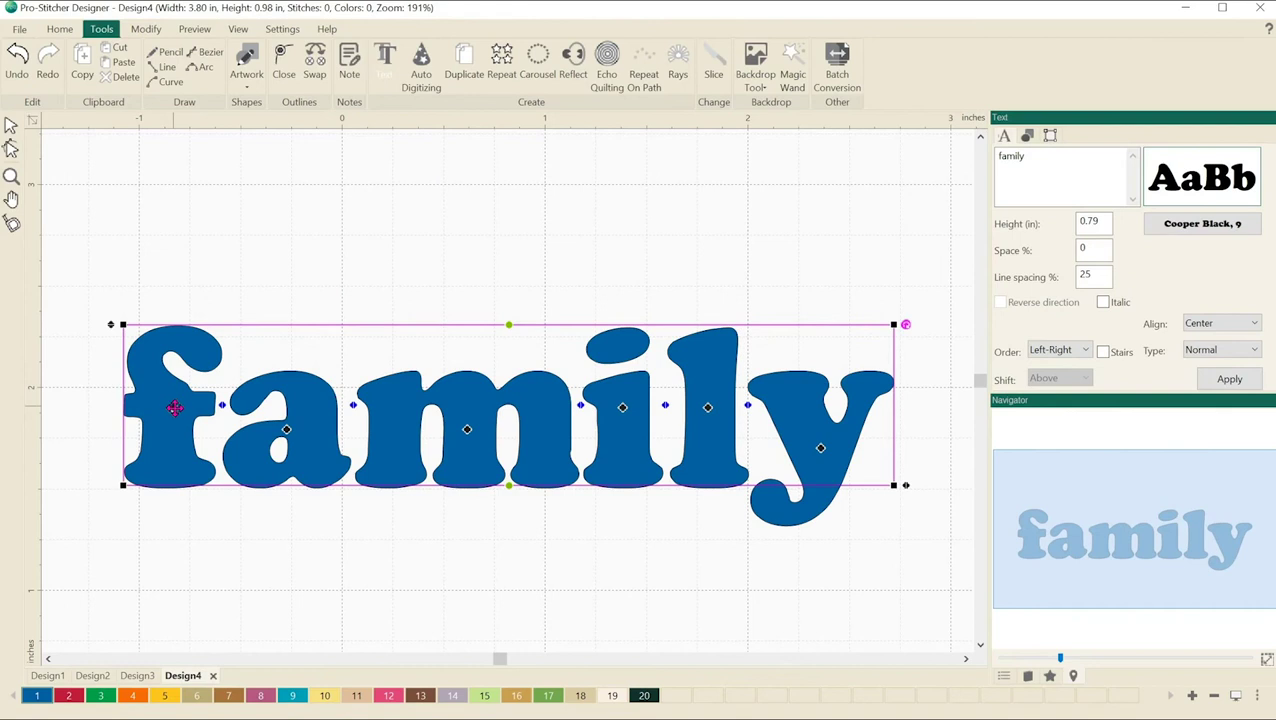
left_click_drag(174, 407, 188, 405)
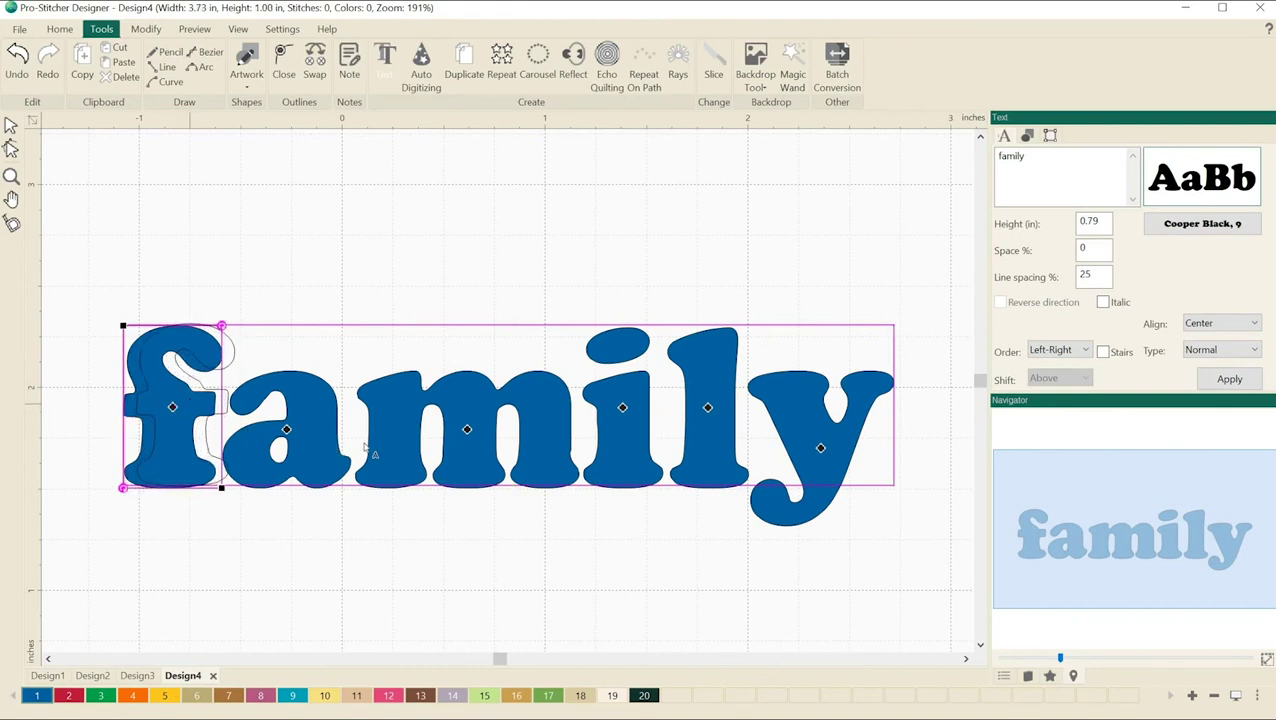
left_click_drag(458, 430, 443, 426)
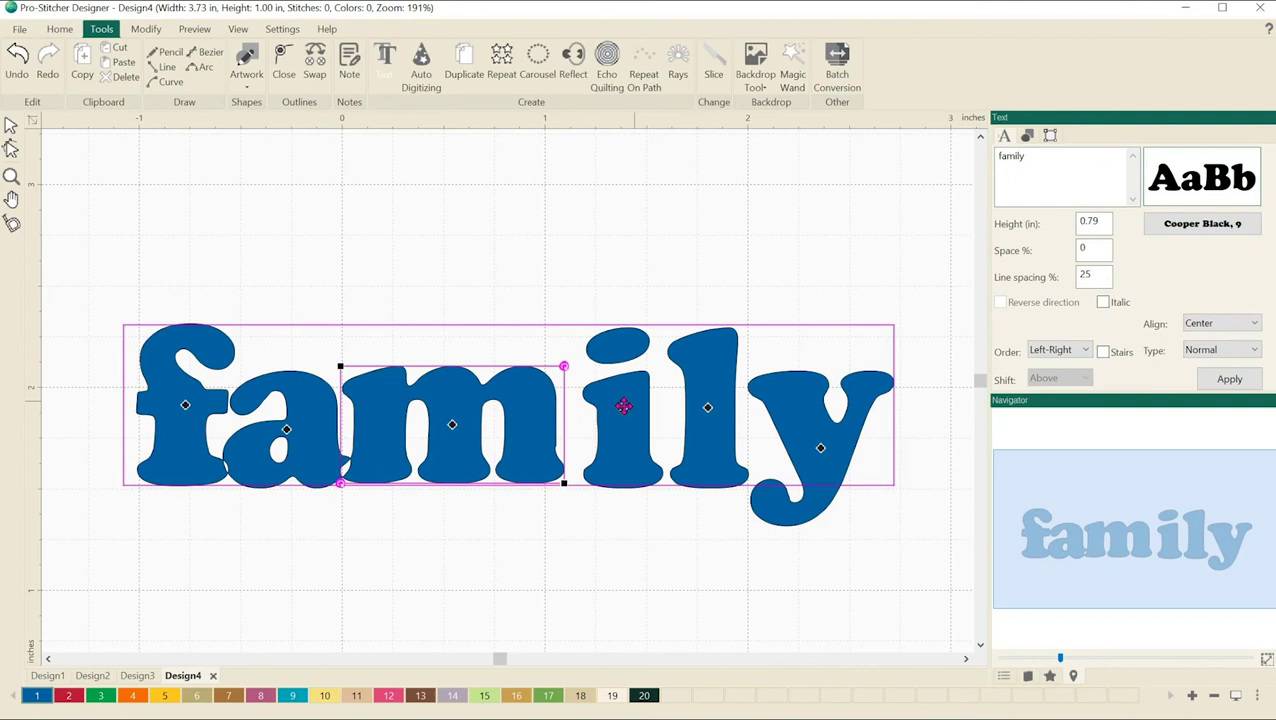
left_click_drag(623, 405, 597, 404)
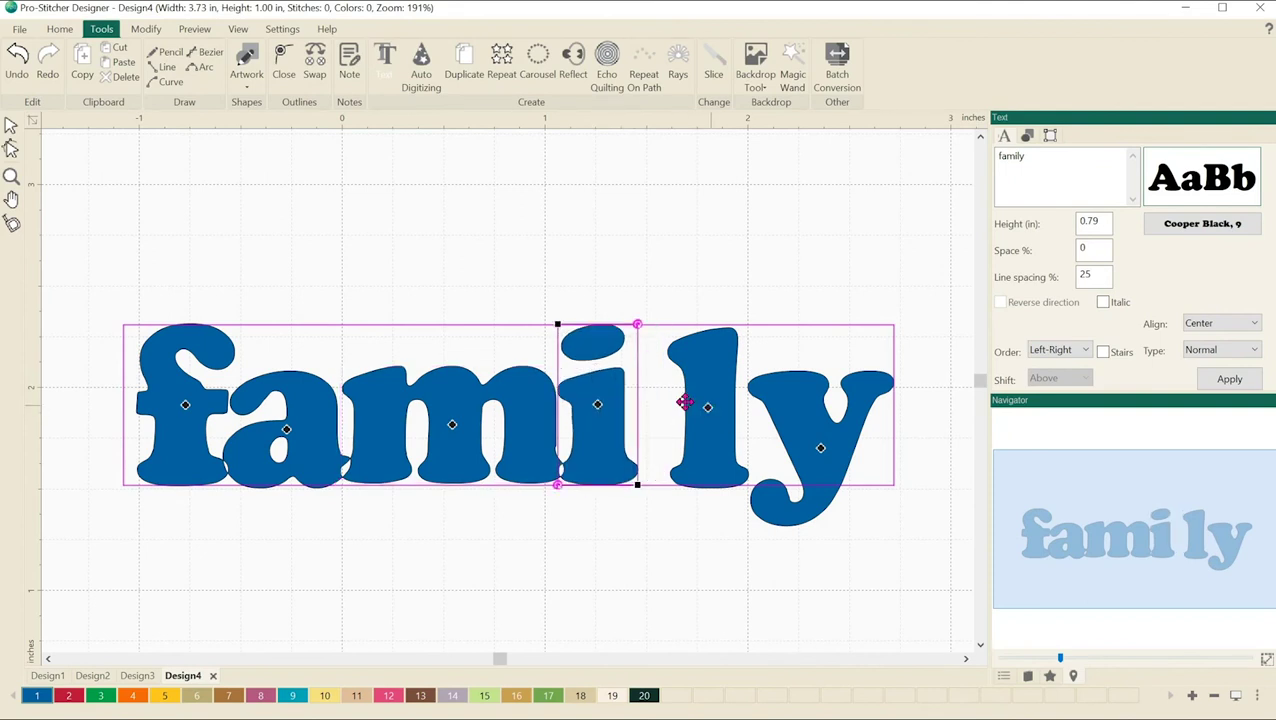
left_click_drag(684, 402, 646, 402)
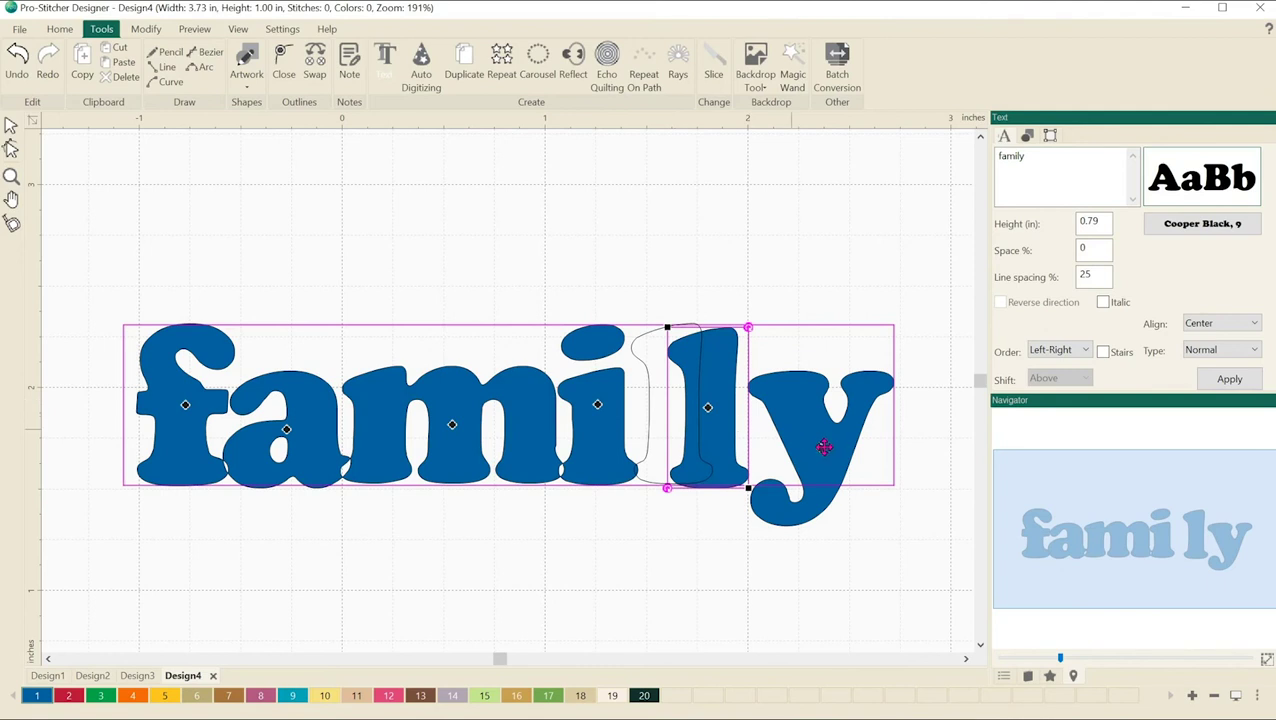
mouse_move(824, 447)
left_mouse_down()
mouse_move(758, 447)
mouse_move(766, 461)
left_mouse_up()
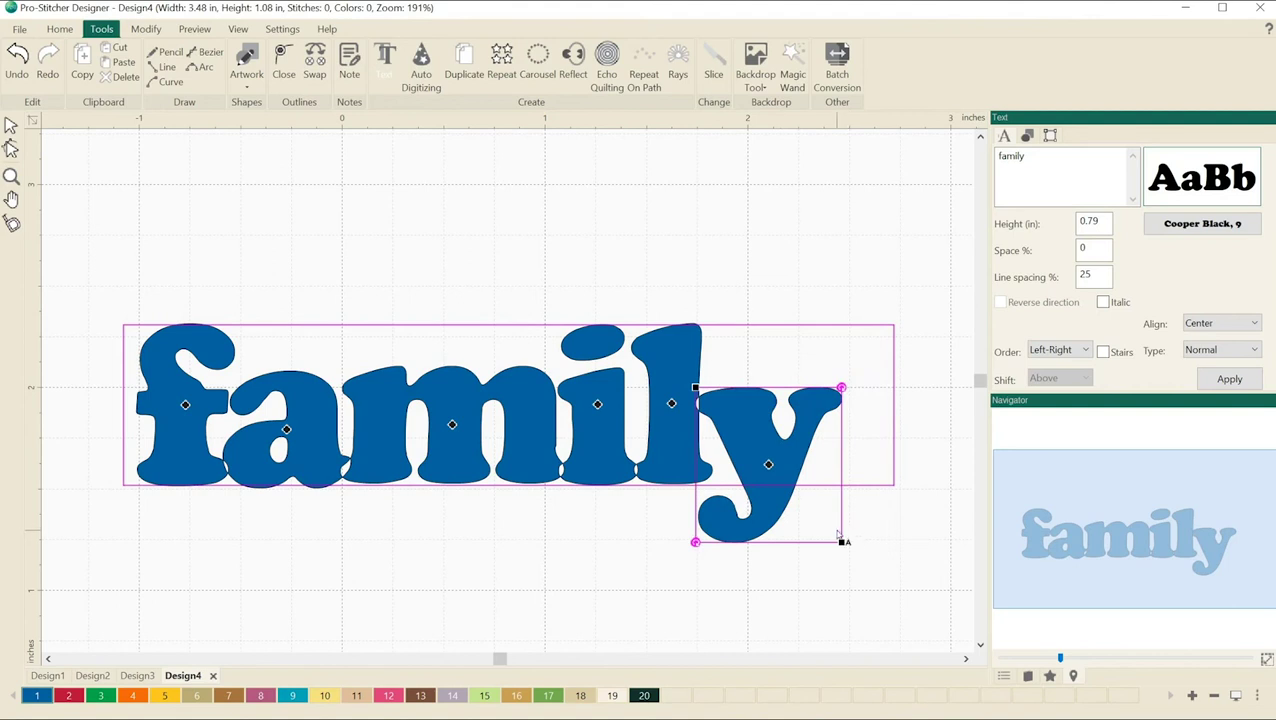
Break up the 'family' text into letter shapes, then weld them into one shape
left_click(9, 125)
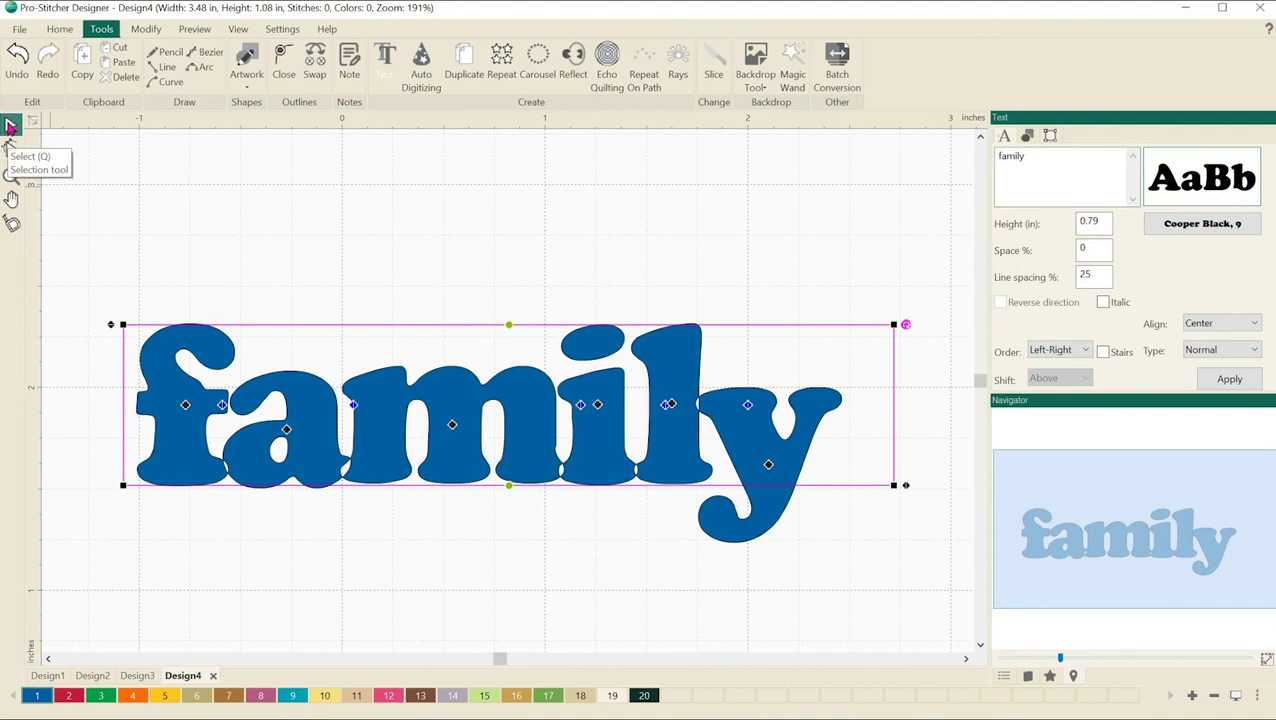
left_click(9, 125)
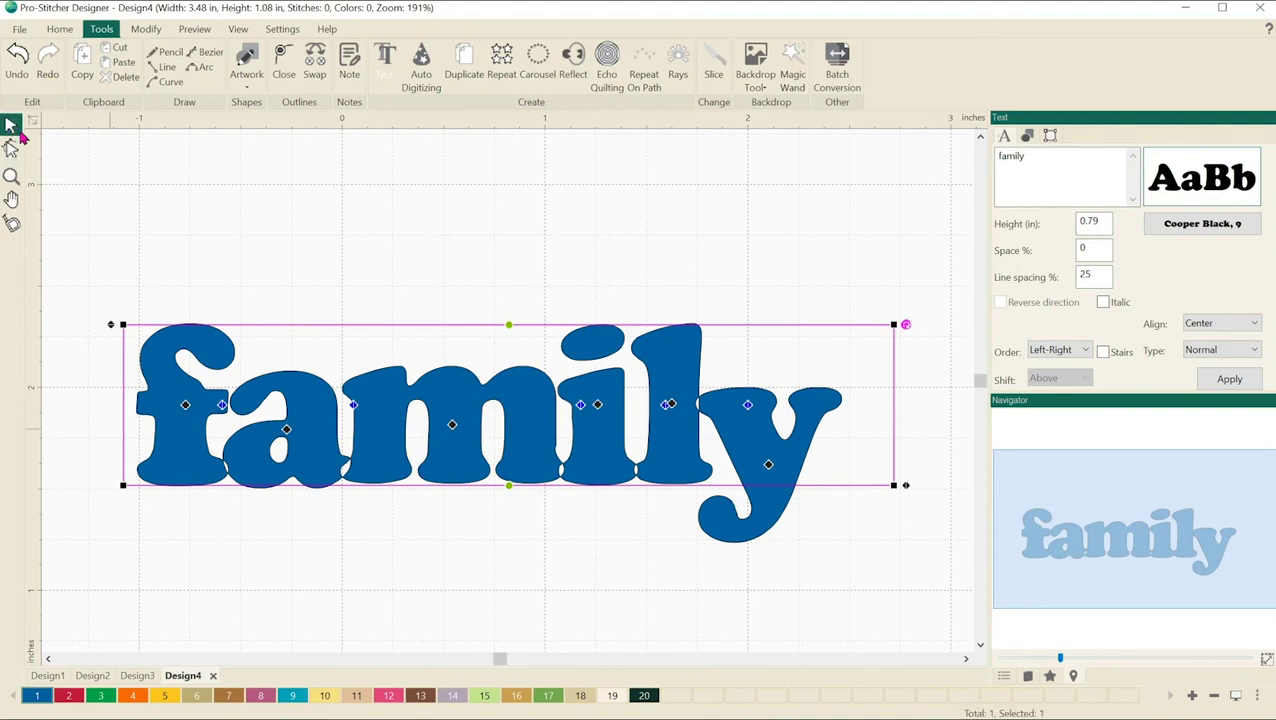
right_click(444, 384)
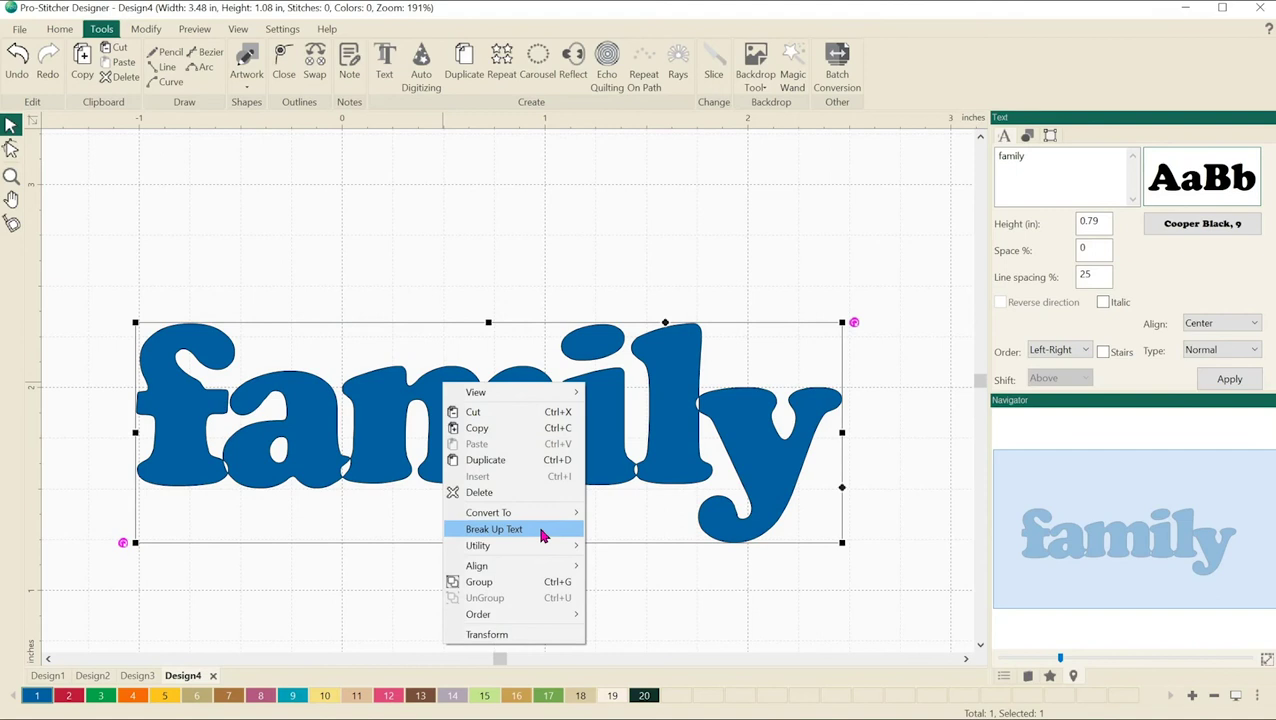
left_click(541, 530)
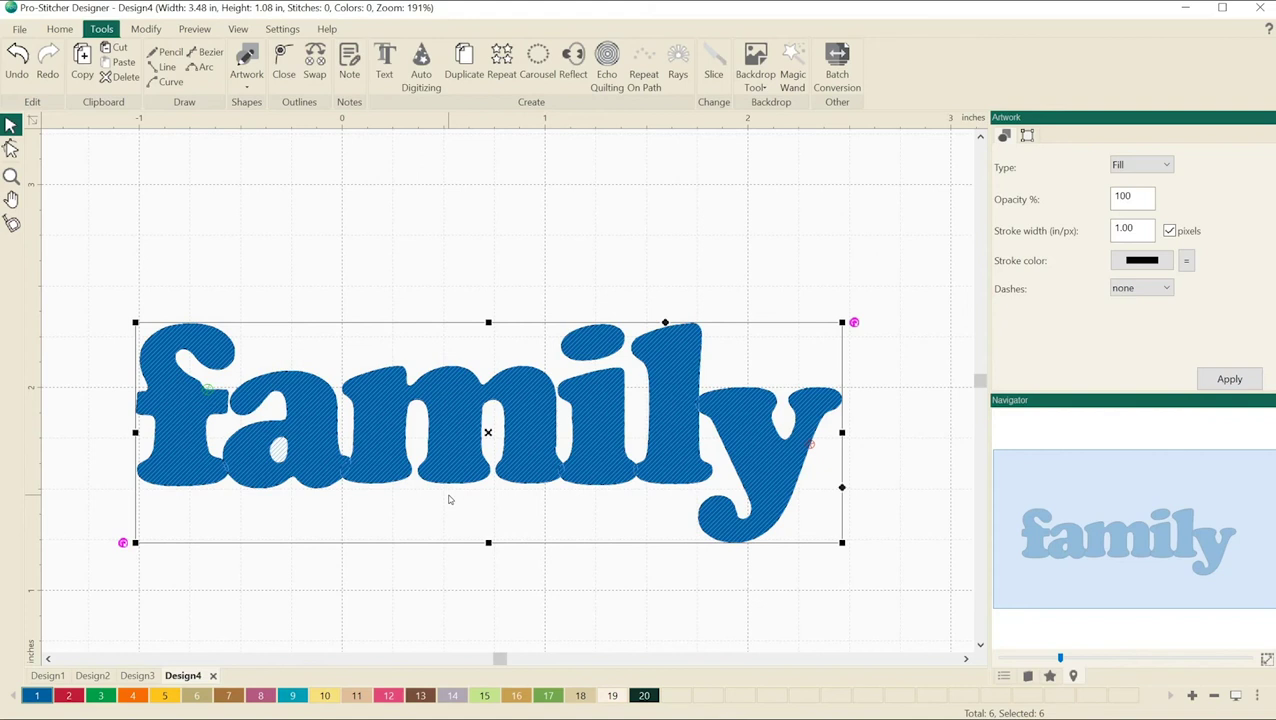
right_click(444, 409)
mouse_move(485, 555)
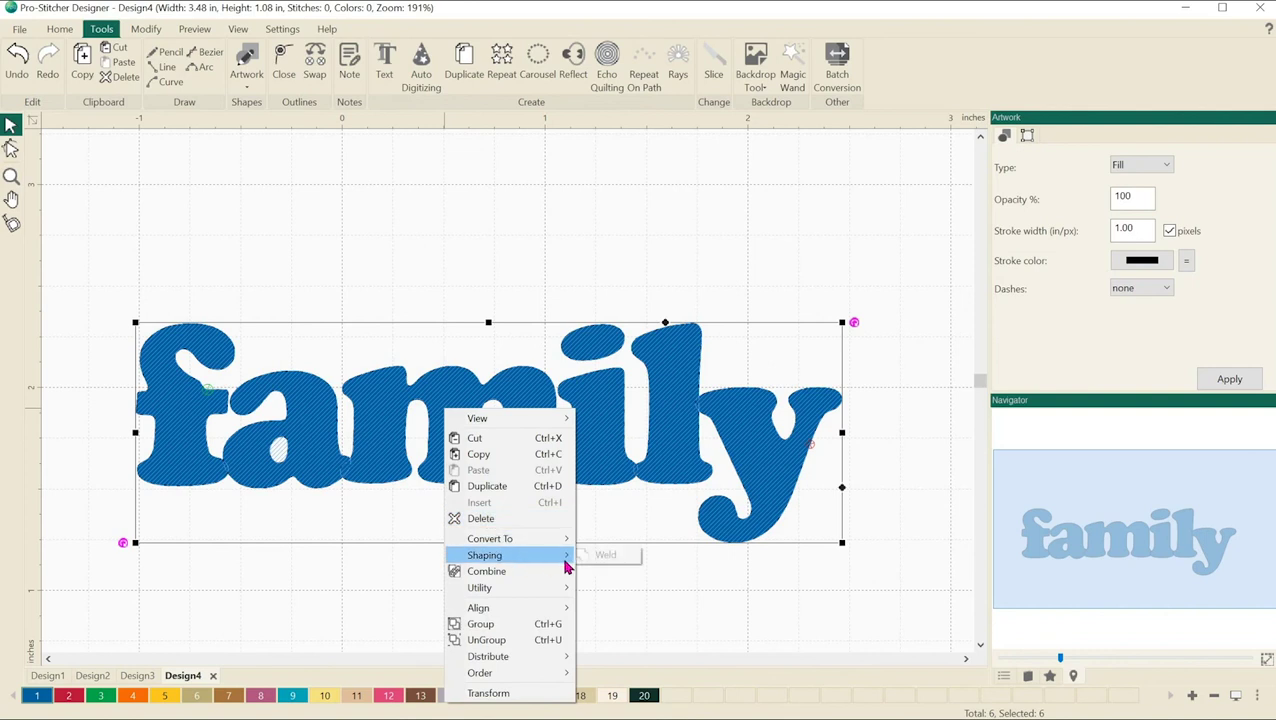
left_click(620, 558)
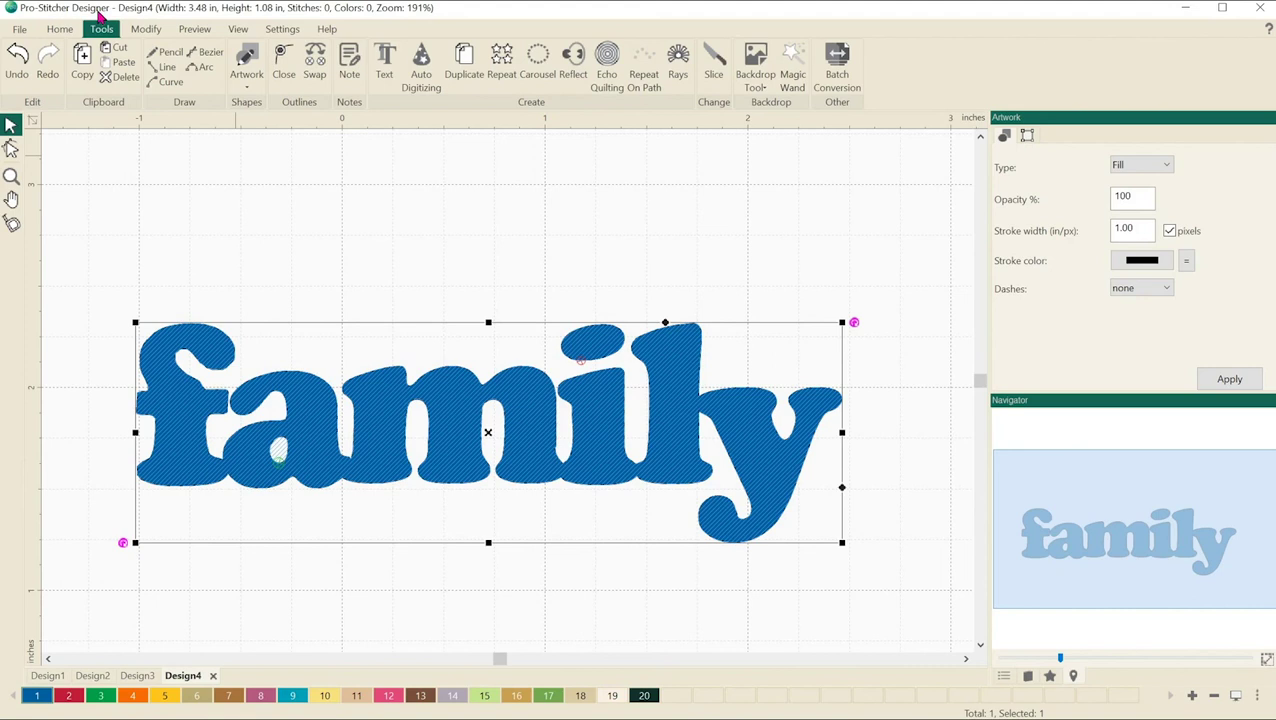
Preview the welded 'family' design as Artwork
left_click(195, 29)
left_click(124, 58)
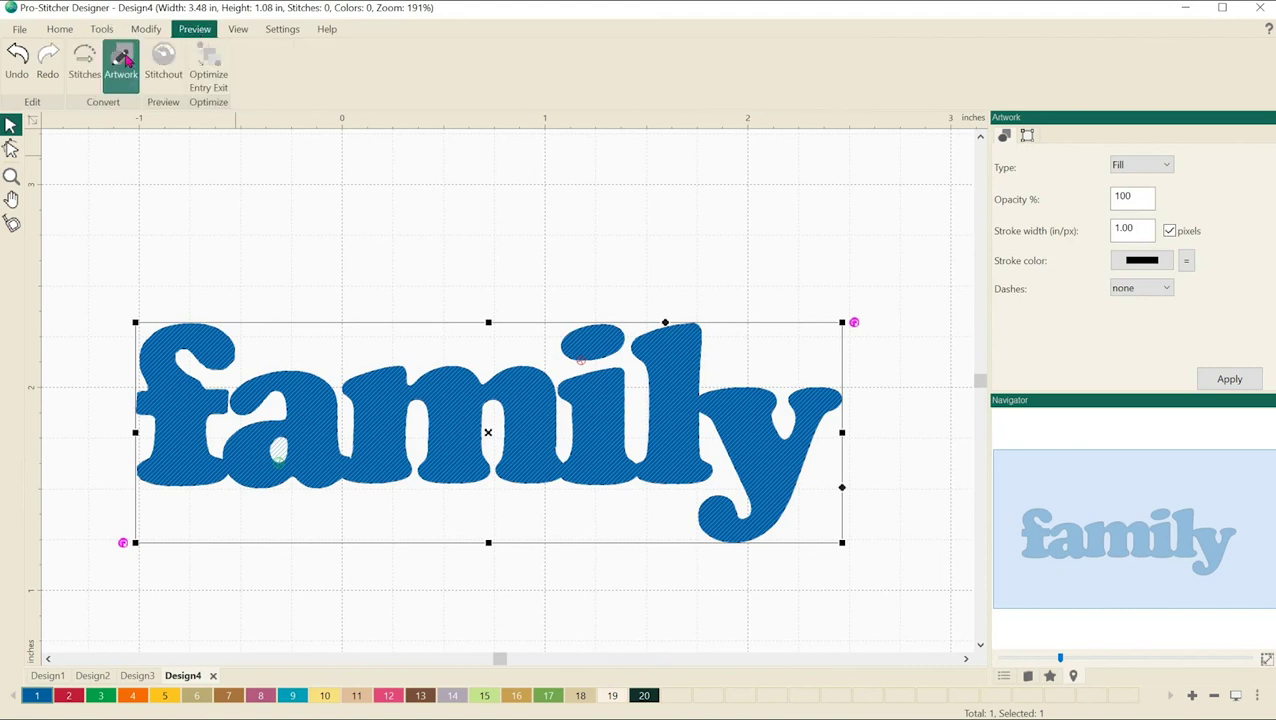